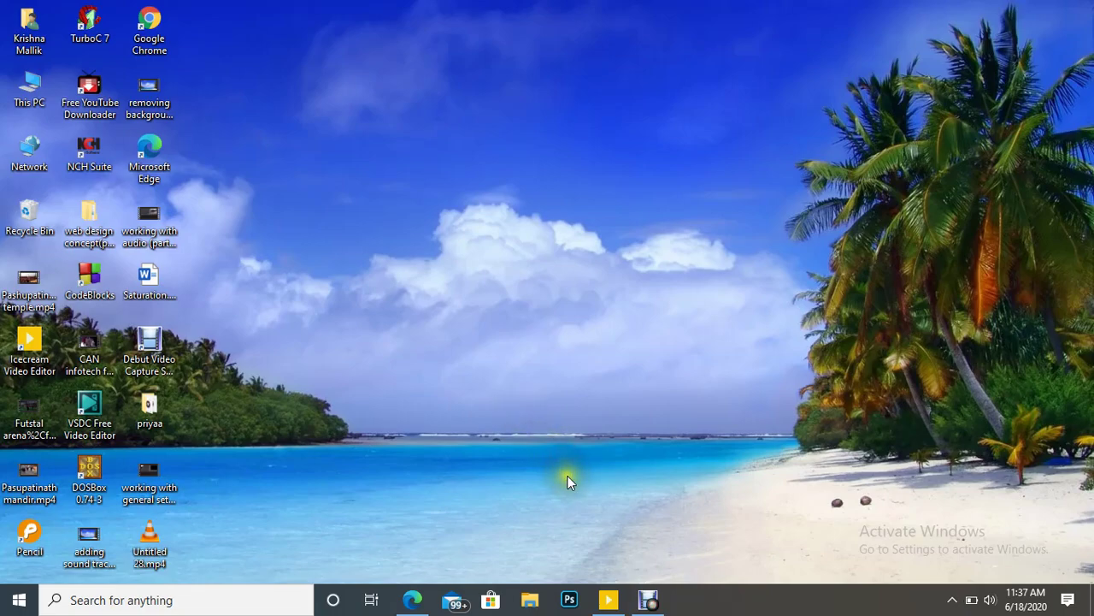
# - Launch Icecream Video Editor from the taskbar to get an empty project
pyautogui.click(609, 600)
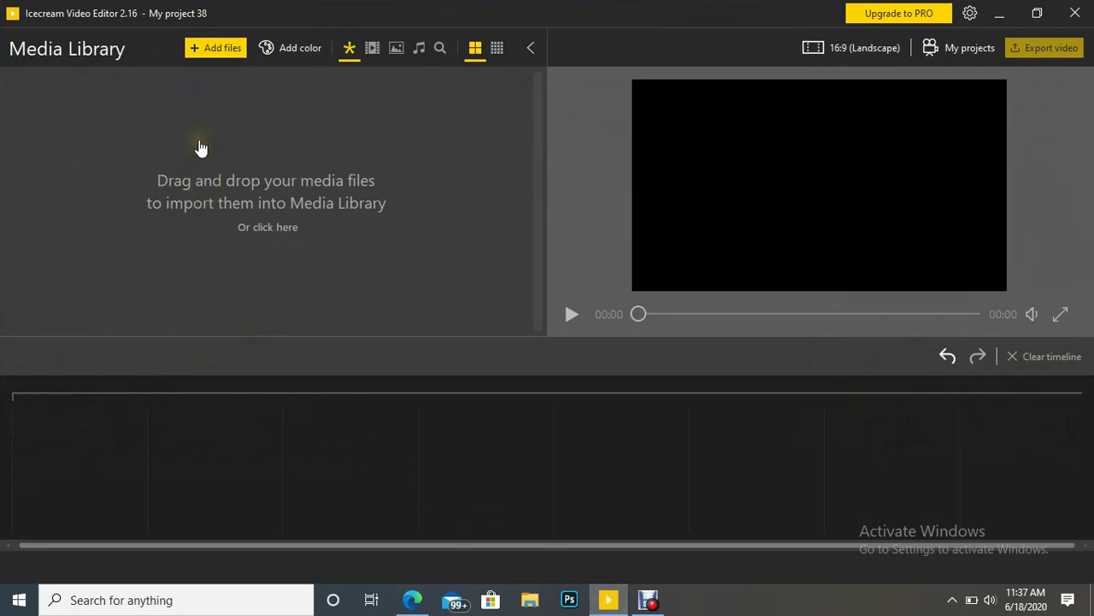
# - Import Pashupatinath temple.mp4 into the media library and place it on the timeline
pyautogui.click(200, 142)
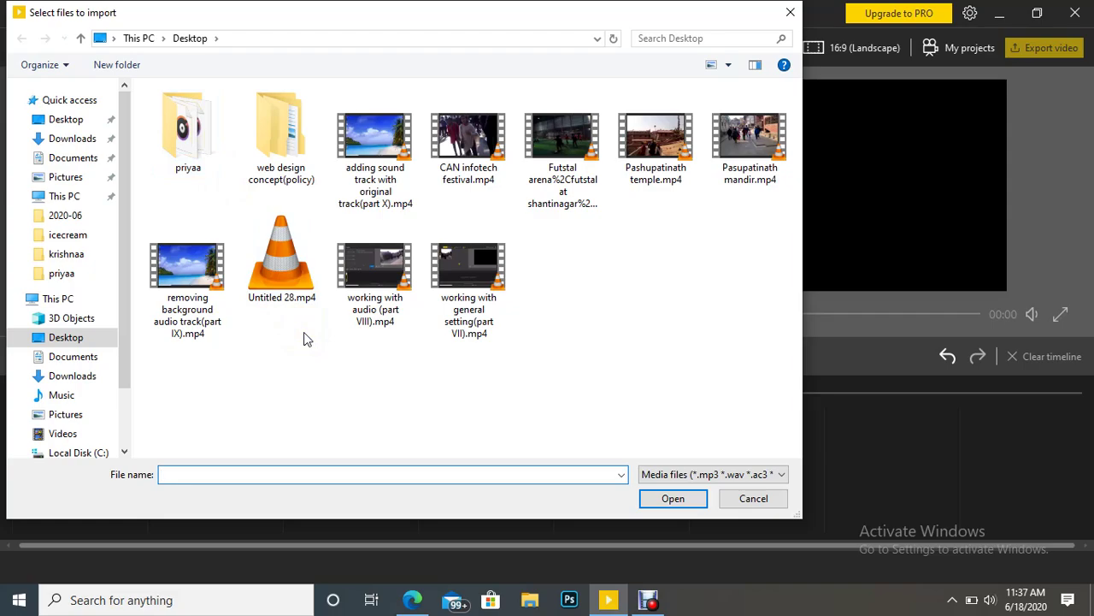
pyautogui.doubleClick(657, 137)
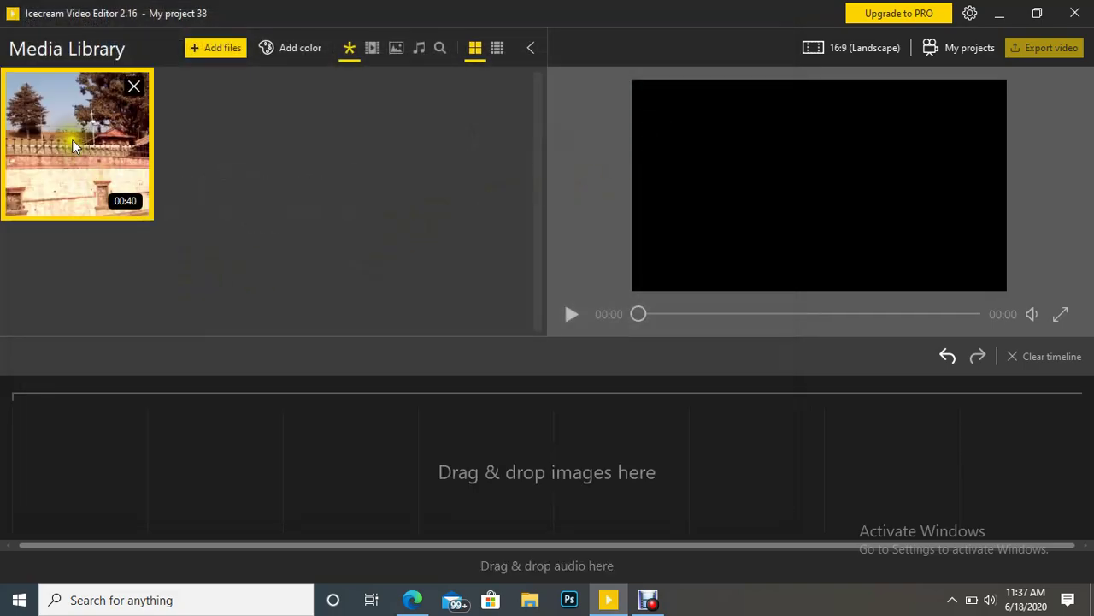
pyautogui.moveTo(72, 141); pyautogui.dragTo(81, 417)
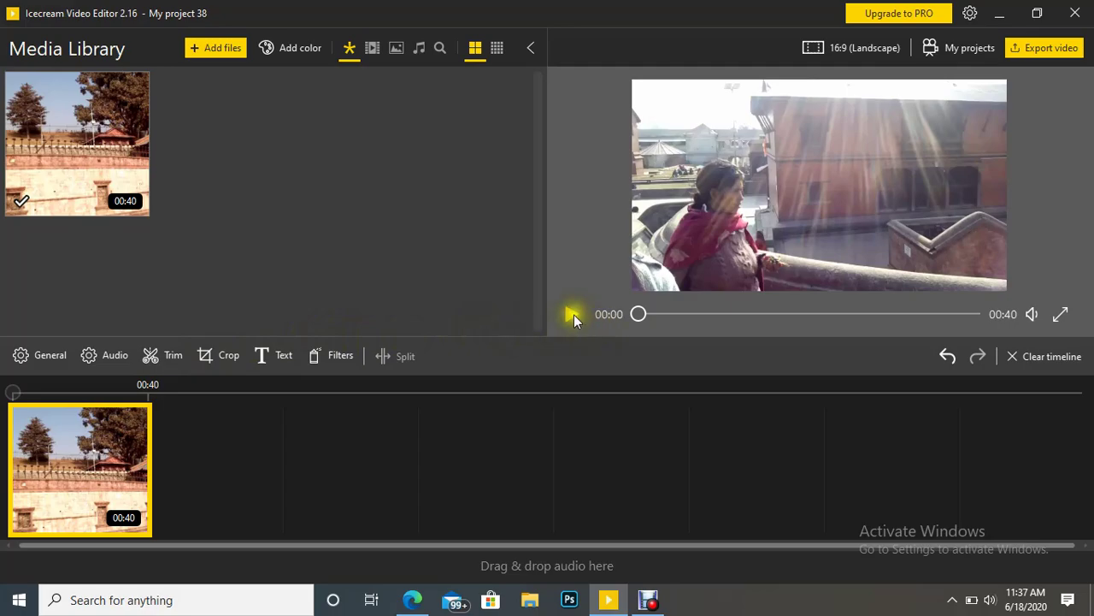
# - Preview the 40-second temple clip briefly, then rewind it to the start
pyautogui.click(572, 315)
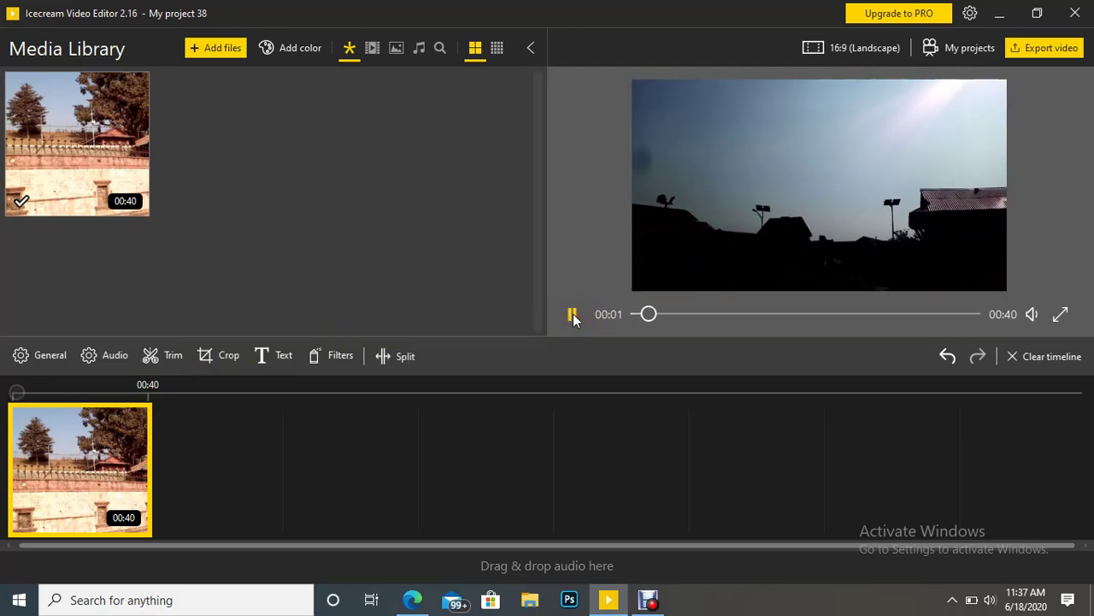
pyautogui.click(572, 315)
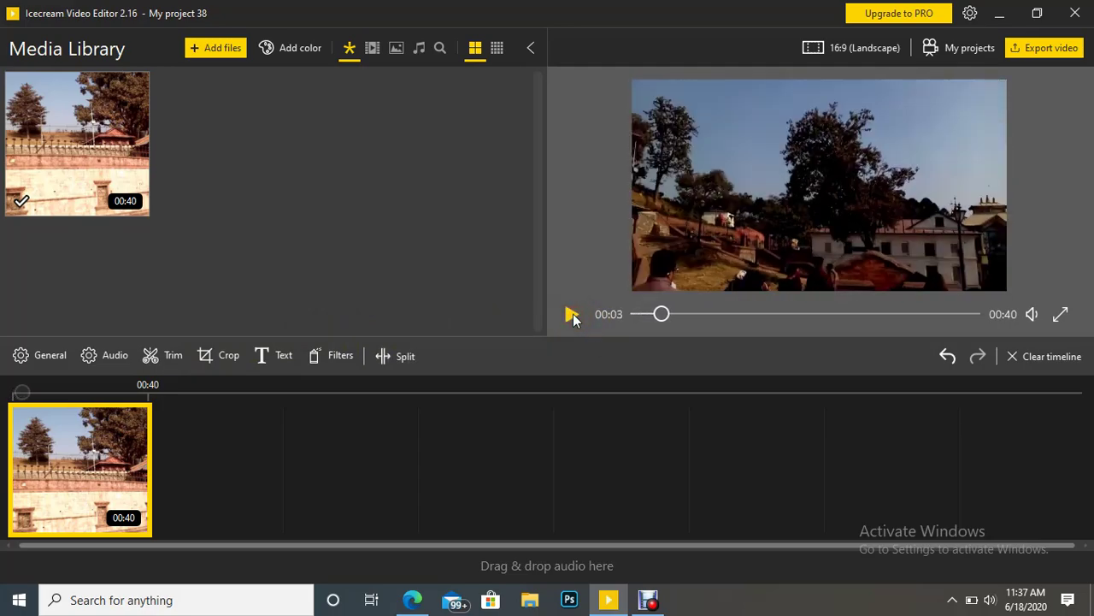
pyautogui.click(630, 314)
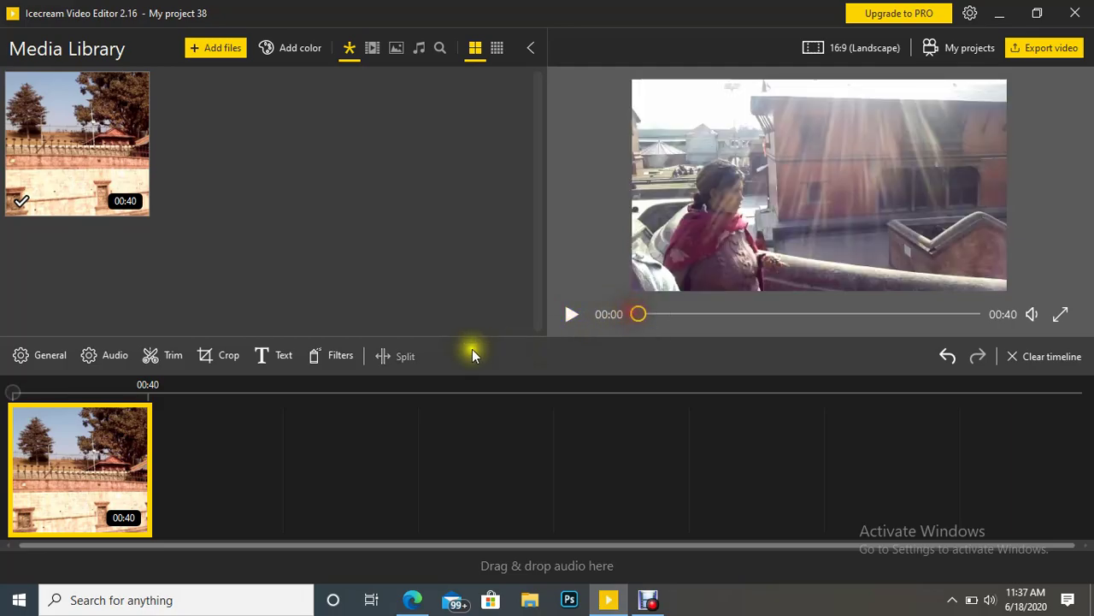
# - Trim the temple clip's start point to 00:04, leaving a 35-second clip
pyautogui.click(162, 356)
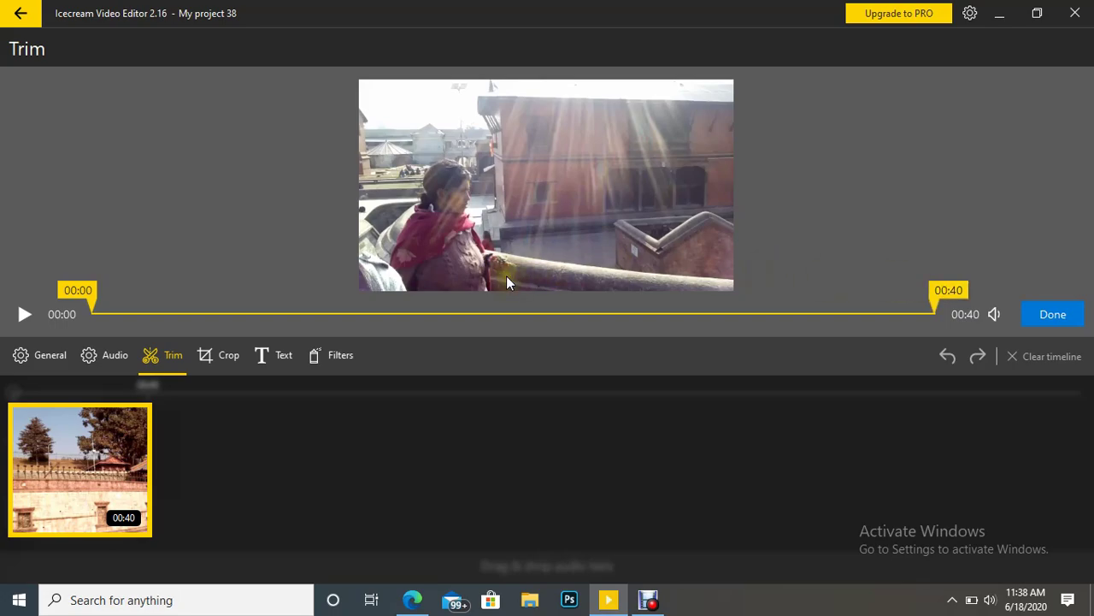
pyautogui.scroll(-2, 112, 278)
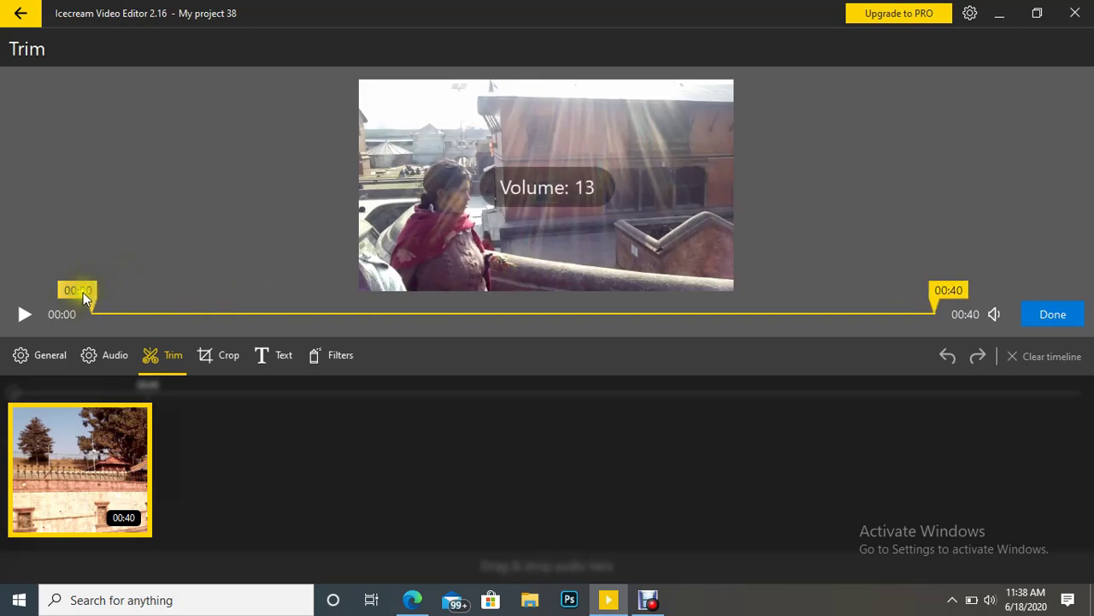
pyautogui.moveTo(84, 295); pyautogui.dragTo(161, 300)
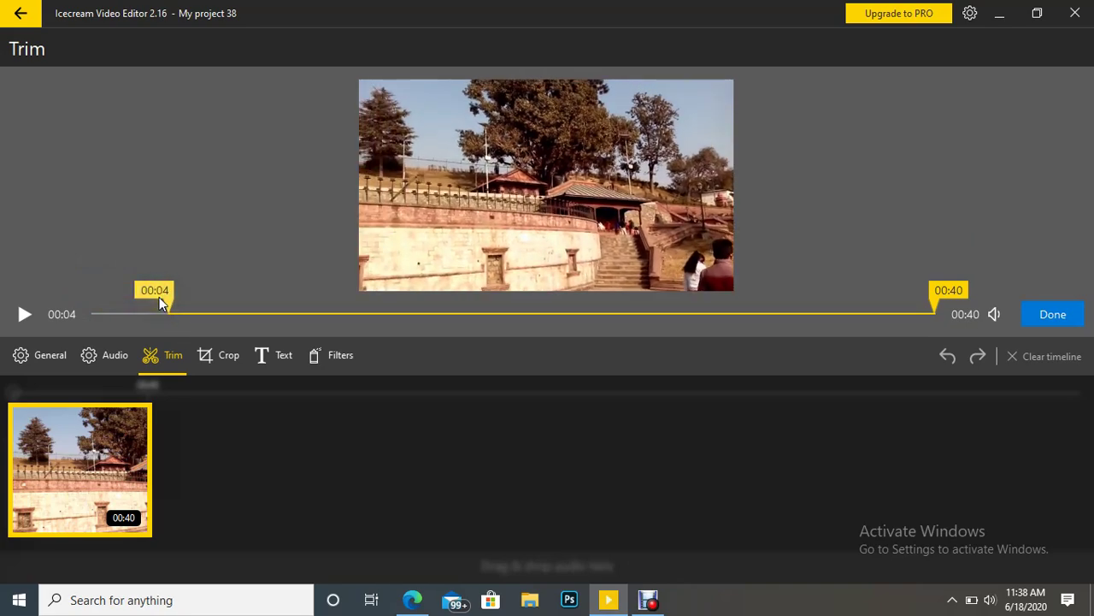
pyautogui.moveTo(165, 293); pyautogui.dragTo(176, 293)
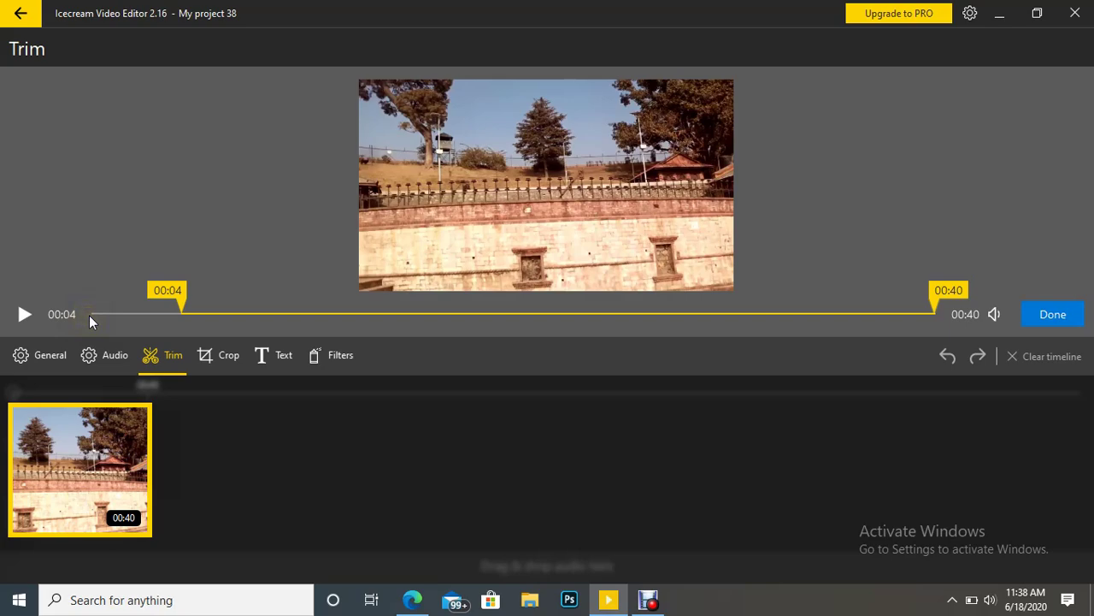
pyautogui.click(431, 377)
pyautogui.click(1053, 315)
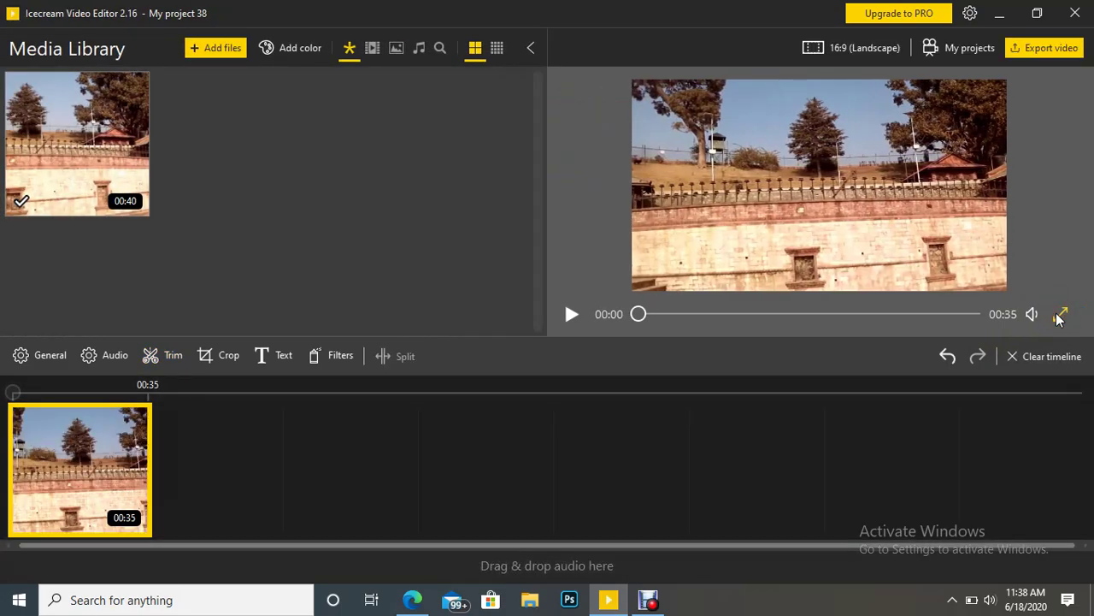
# - Play the trimmed clip preview and pause it at 00:09
pyautogui.click(538, 325)
pyautogui.click(568, 315)
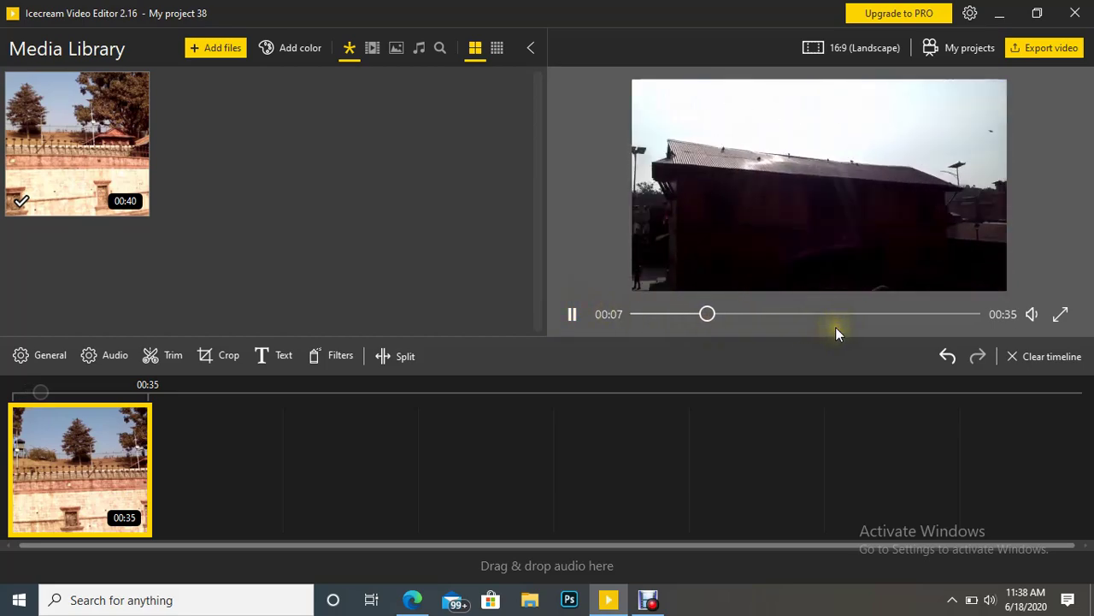
pyautogui.click(573, 314)
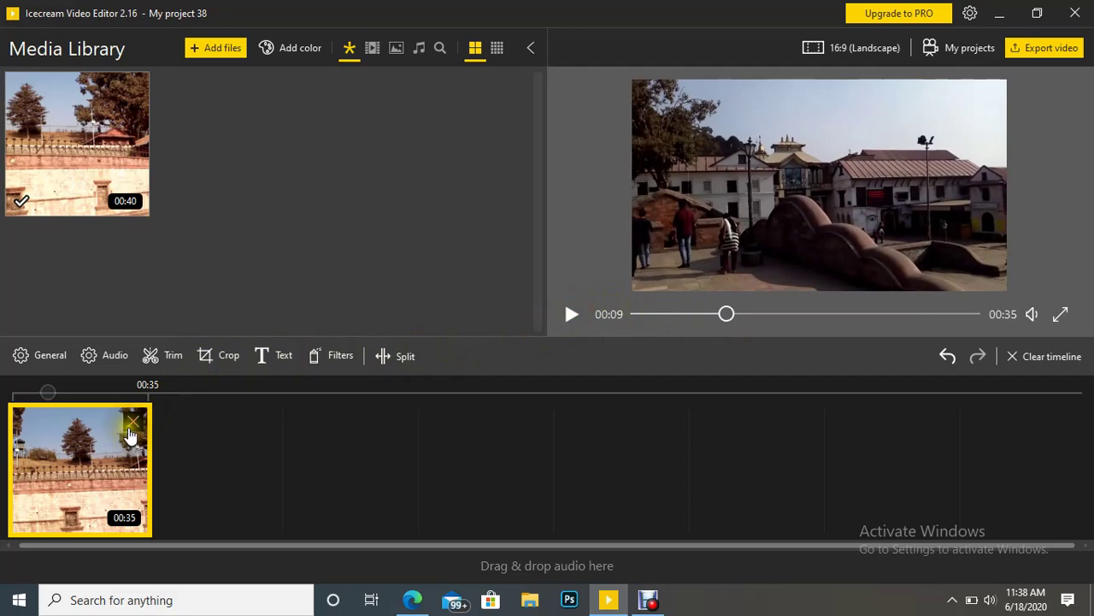
# - Replace the trimmed clip with the full 40-second temple clip and open it for trimming
pyautogui.click(130, 428)
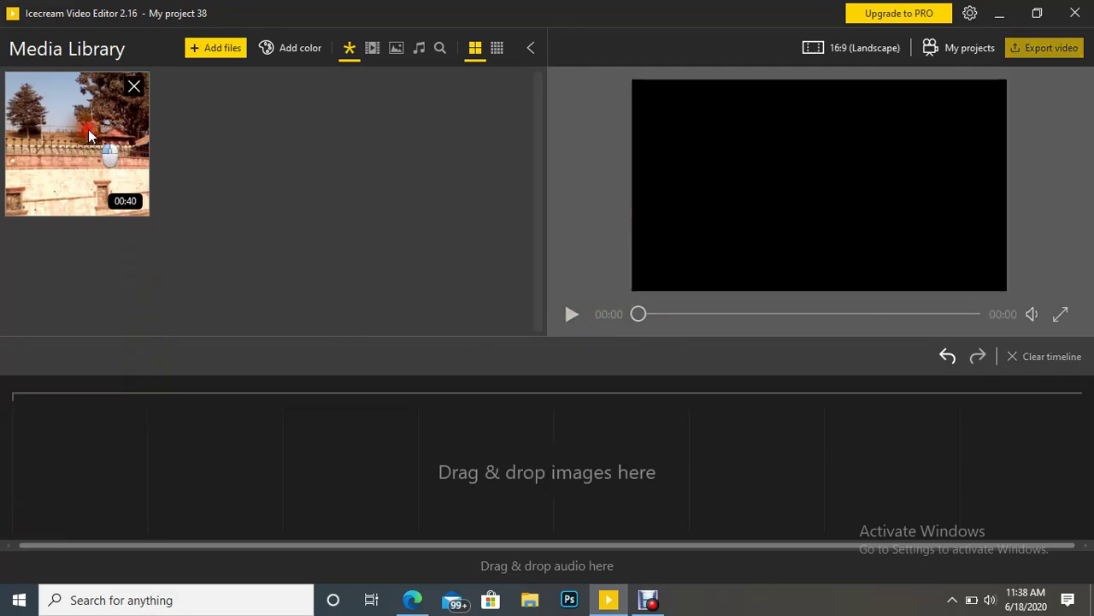
pyautogui.moveTo(88, 129); pyautogui.dragTo(85, 398)
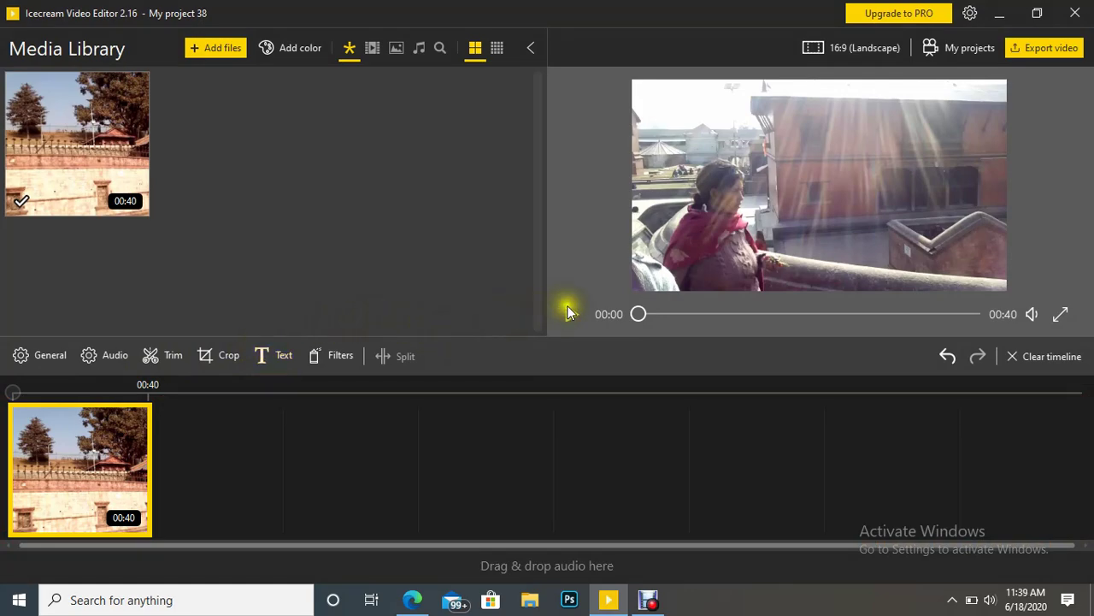
pyautogui.click(164, 354)
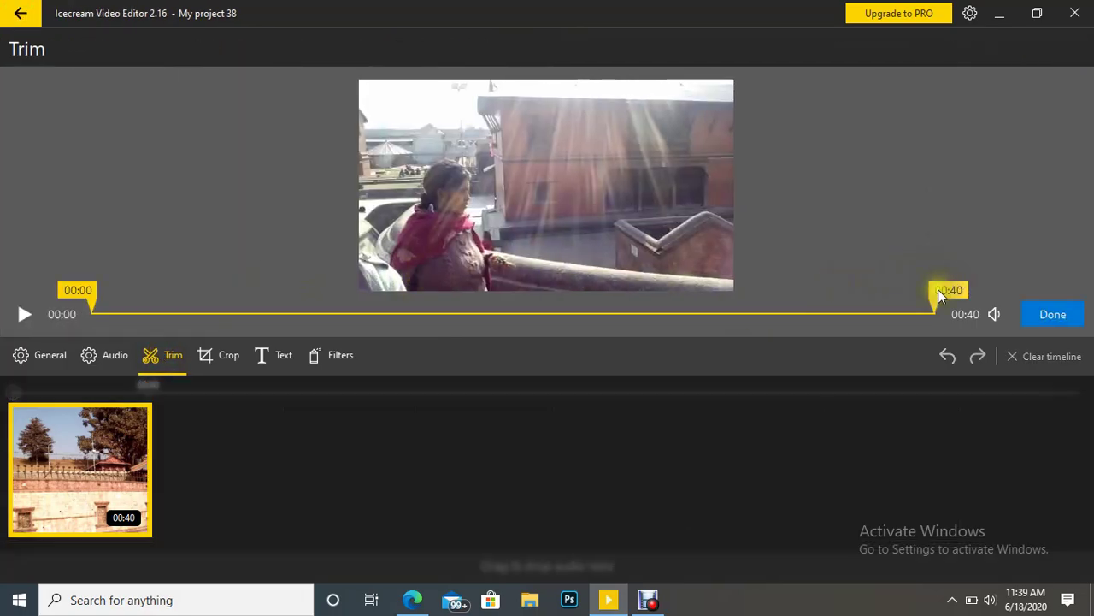
# - Move the clip's end point from 00:40 back to 00:30 and apply the trim
pyautogui.moveTo(938, 291); pyautogui.dragTo(733, 314)
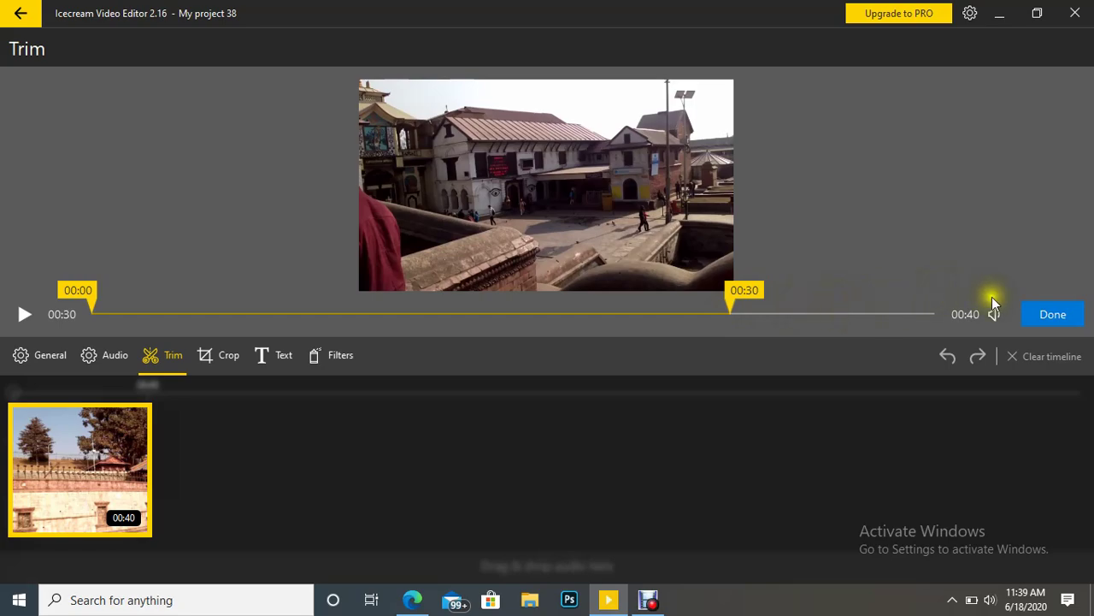
pyautogui.click(1047, 316)
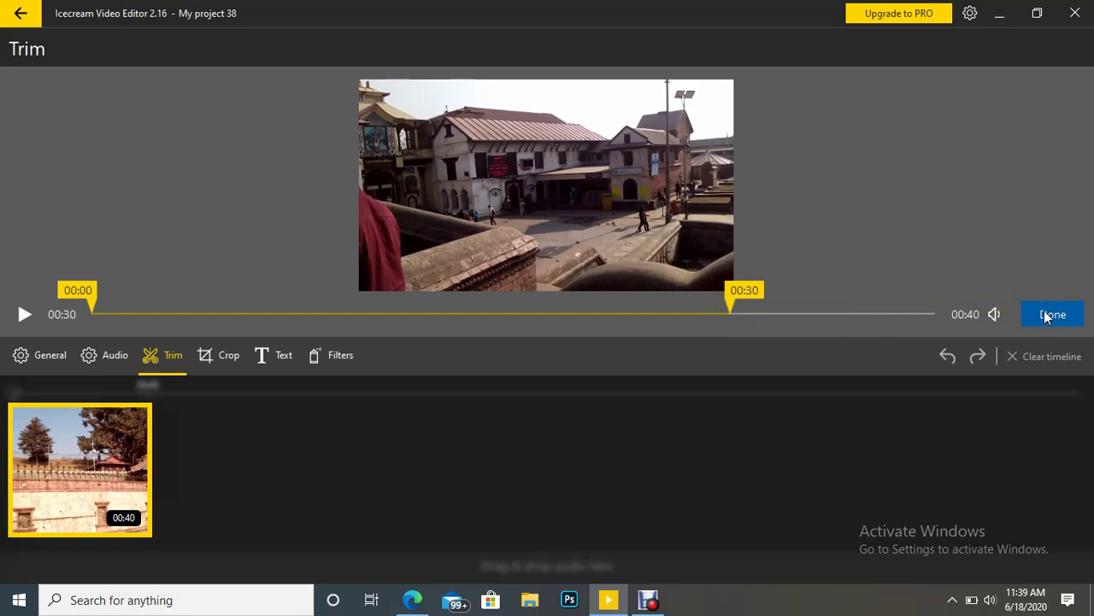
pyautogui.click(1050, 316)
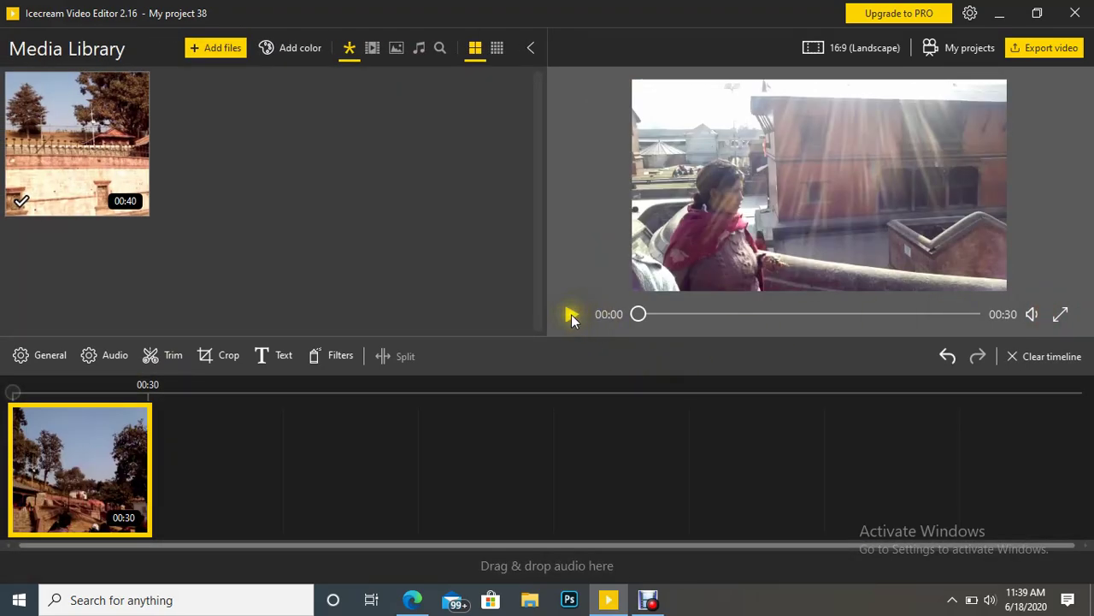
# - Play the 30-second clip, skipping ahead to its end, then delete it from the timeline
pyautogui.click(571, 316)
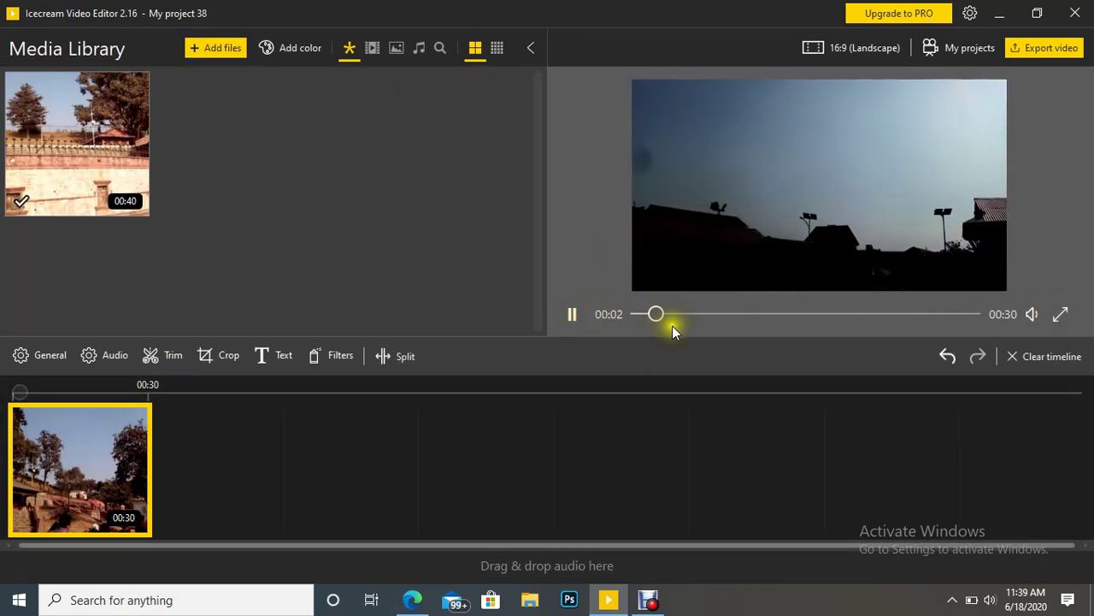
pyautogui.click(862, 316)
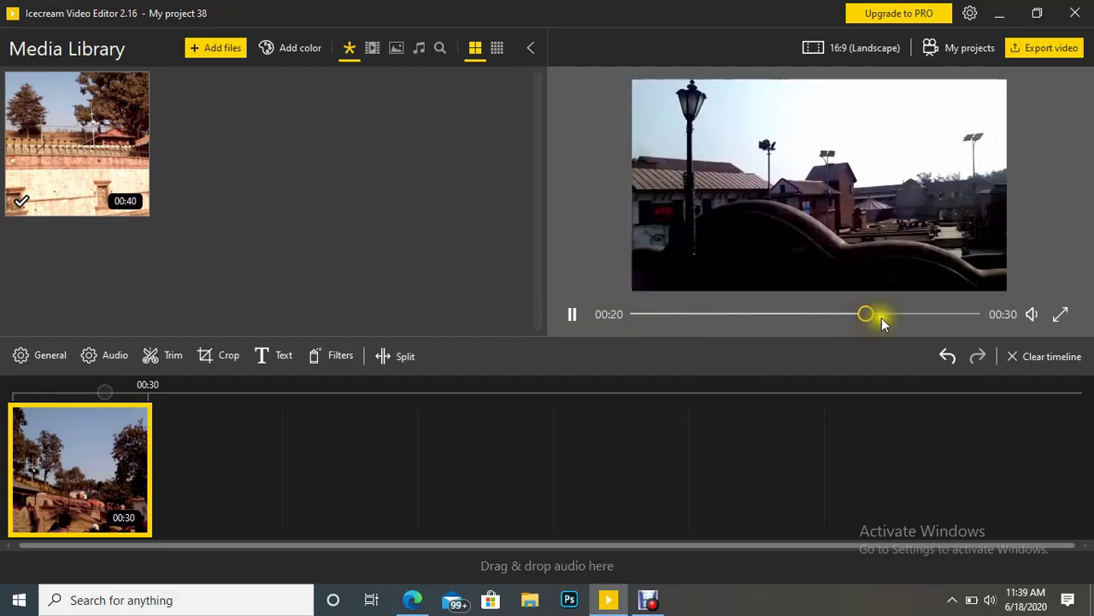
pyautogui.click(893, 314)
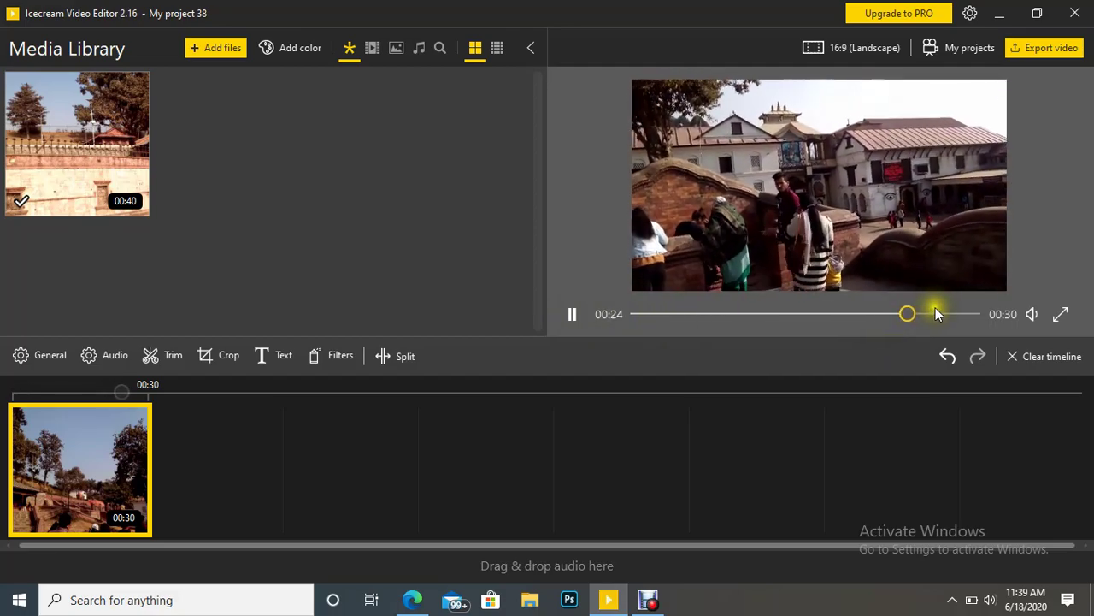
pyautogui.click(935, 314)
pyautogui.click(967, 312)
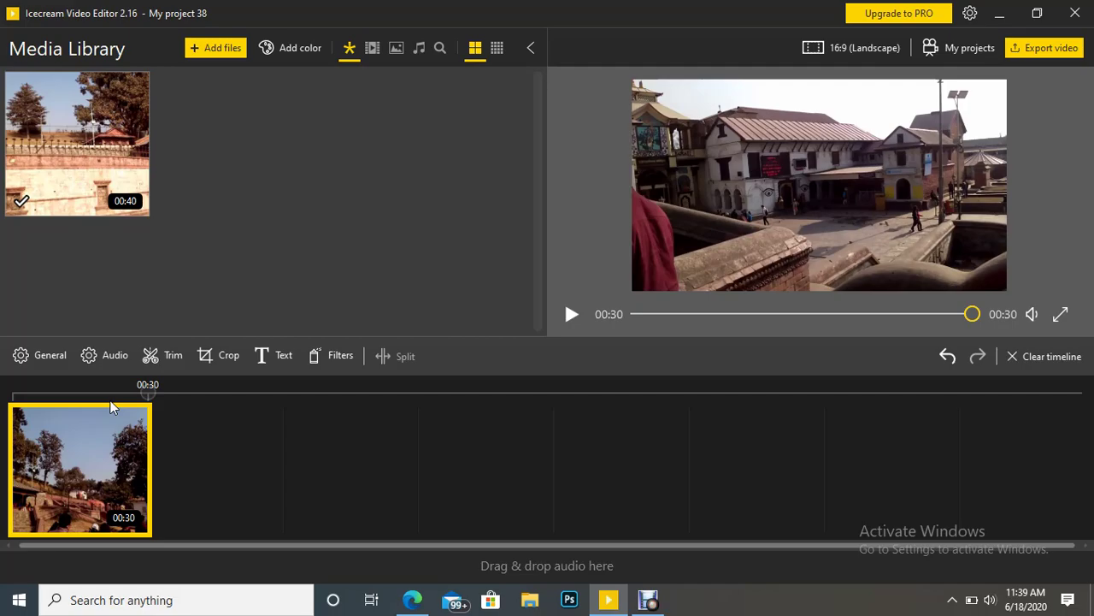
pyautogui.click(133, 420)
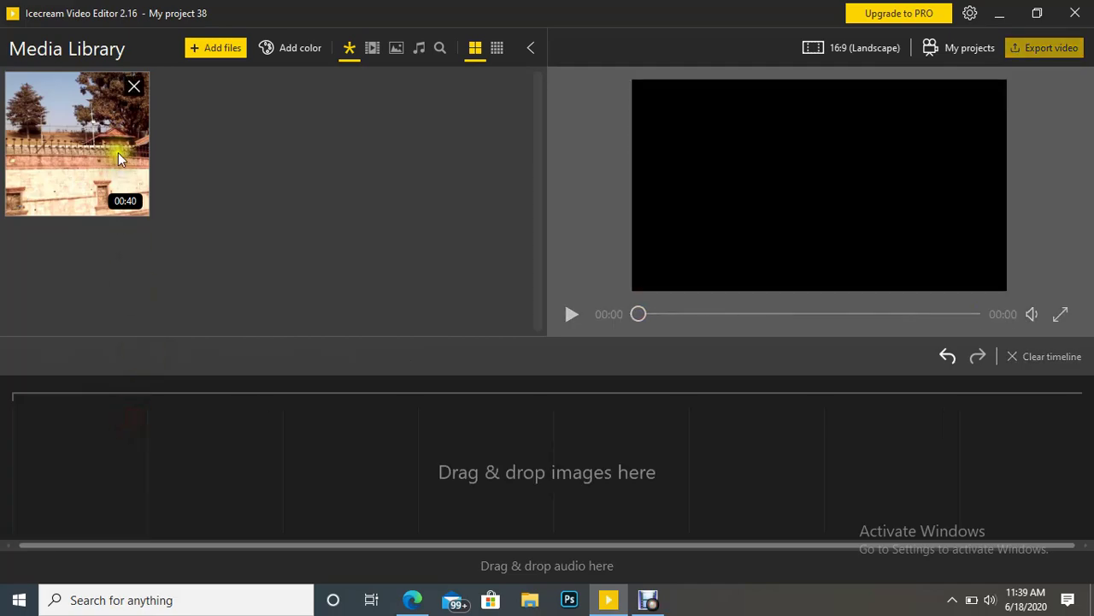
# - Drag the 40-second temple clip from the media library onto the empty timeline
pyautogui.moveTo(118, 152); pyautogui.dragTo(89, 415)
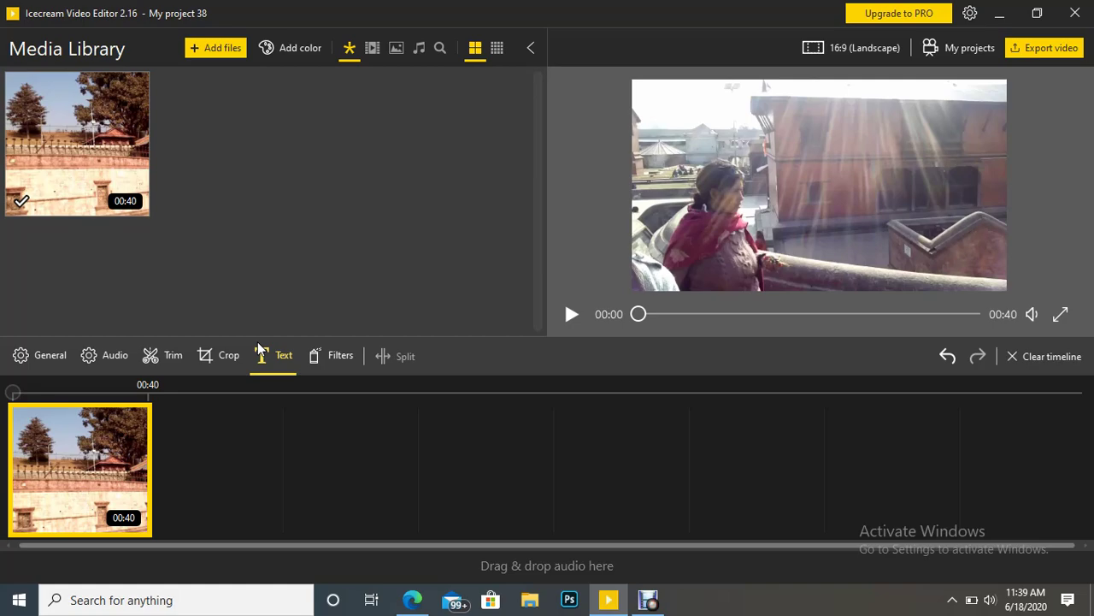
# - Trim the temple clip to start at 00:05 and end at 00:30, then confirm
pyautogui.click(167, 357)
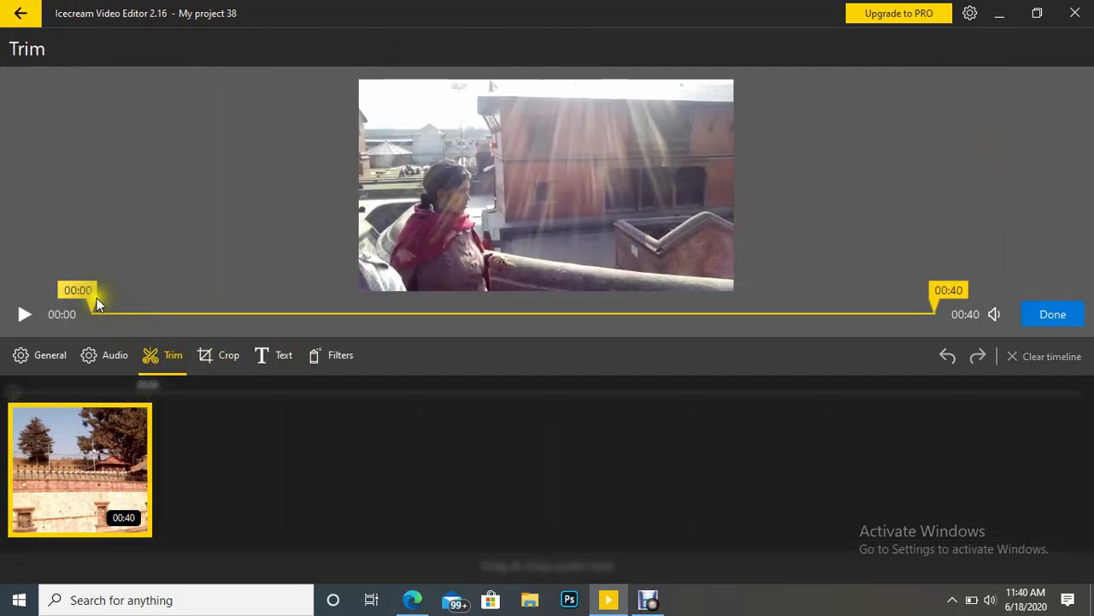
pyautogui.moveTo(94, 297); pyautogui.dragTo(209, 298)
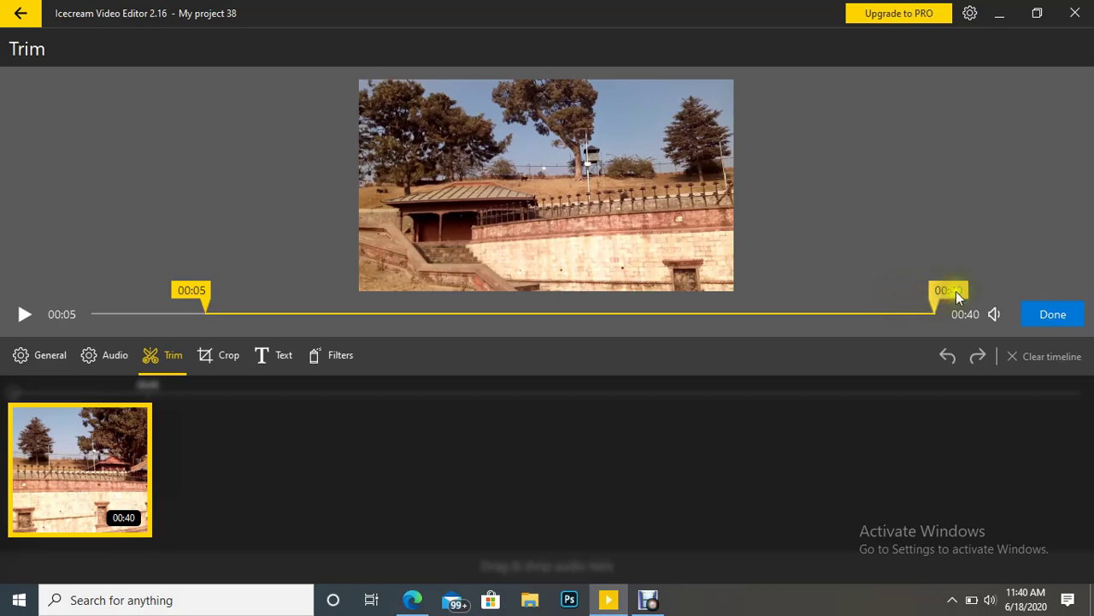
pyautogui.click(956, 289)
pyautogui.moveTo(956, 289); pyautogui.dragTo(826, 305)
pyautogui.moveTo(814, 314); pyautogui.dragTo(755, 311)
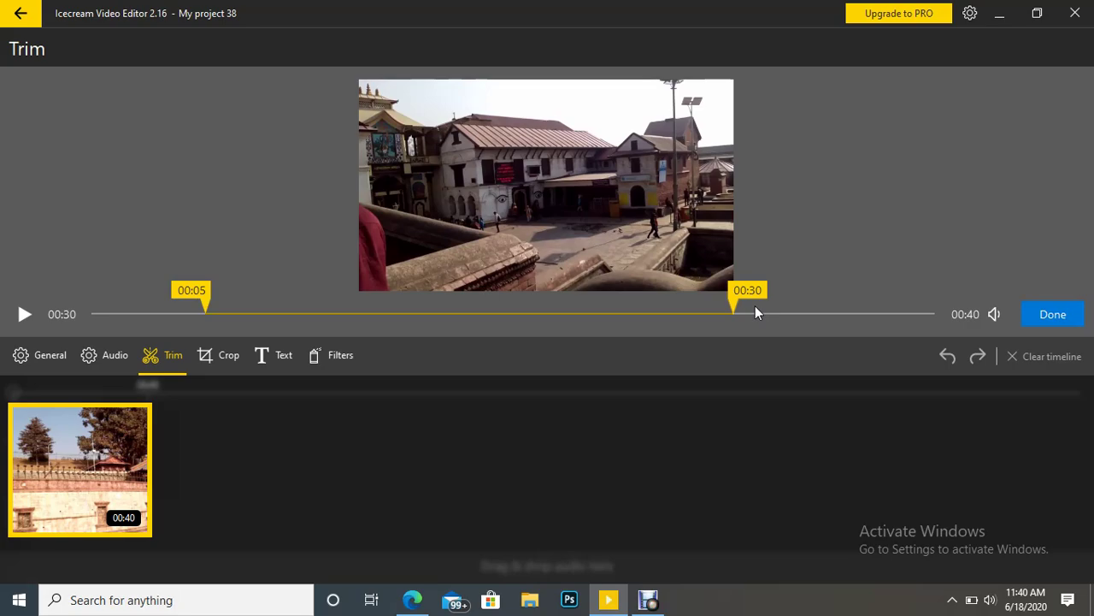
pyautogui.click(1055, 314)
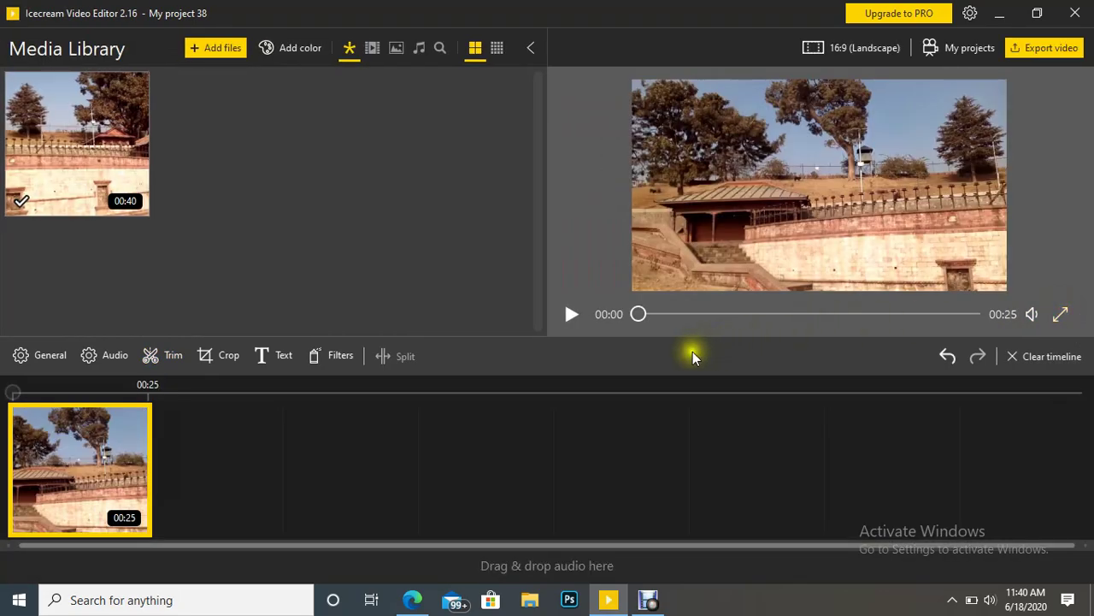
pyautogui.click(568, 315)
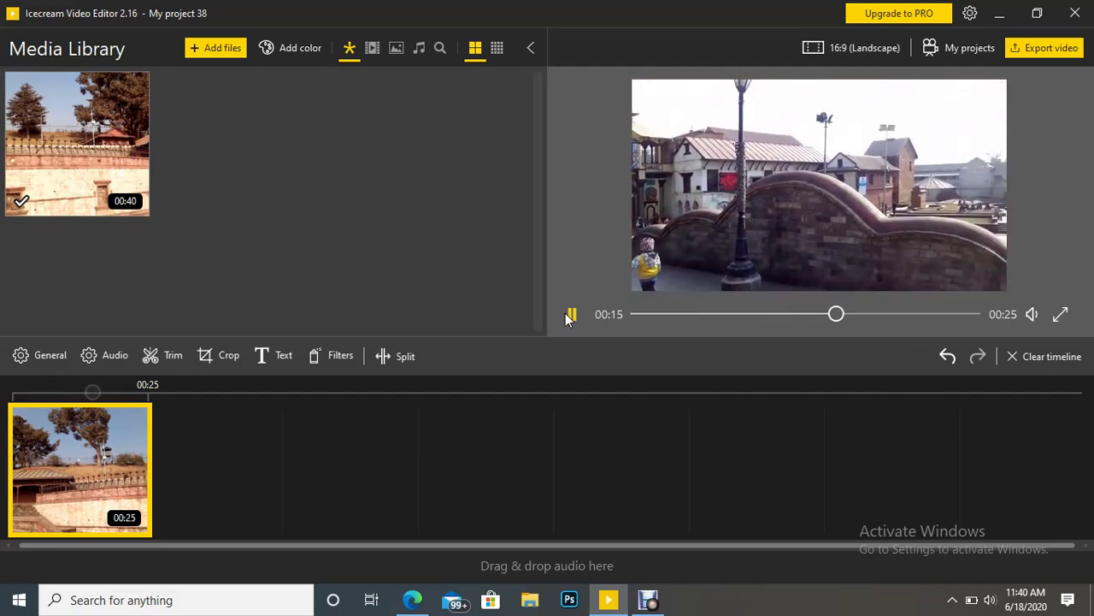
pyautogui.click(566, 315)
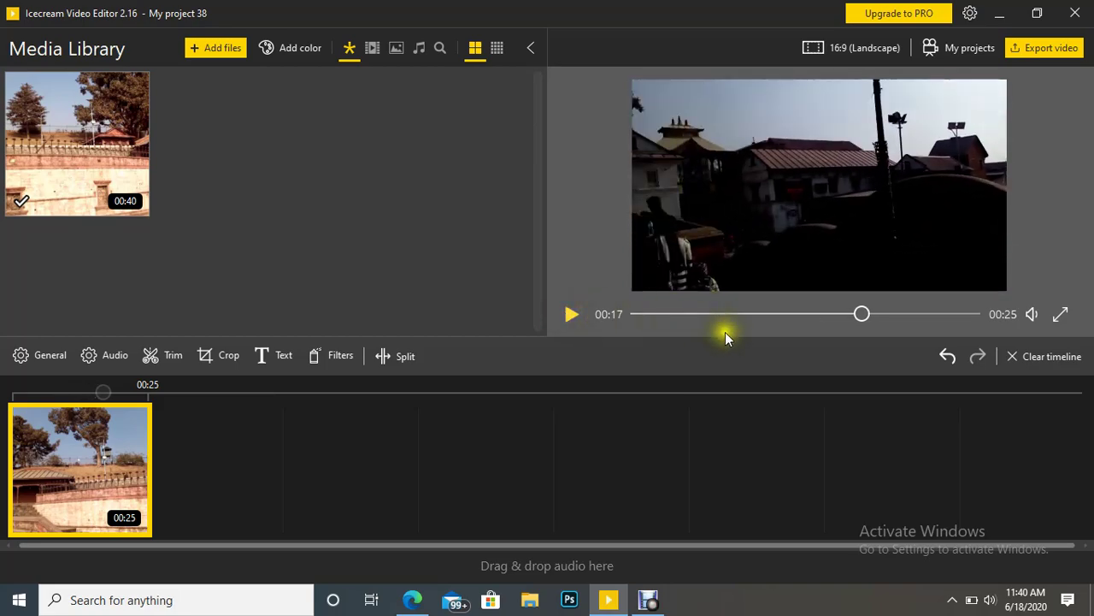